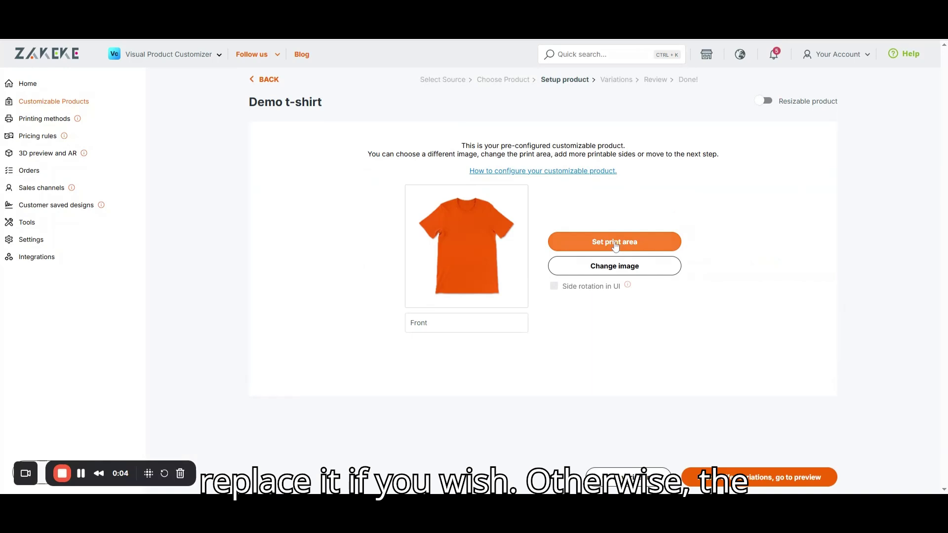
Step: Calibrate the front print area editor with a 30 cm measurement across the chest
left_click(615, 243)
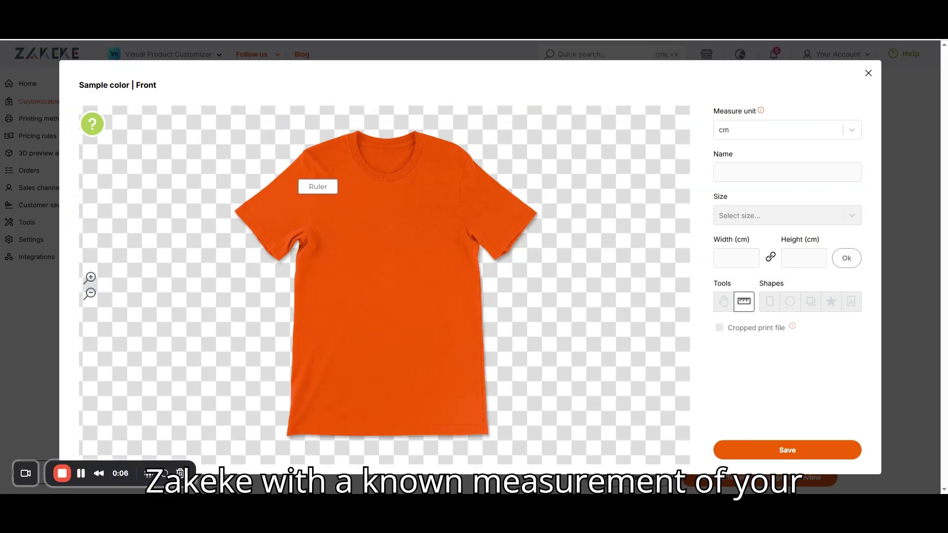
left_click_drag(318, 206, 457, 206)
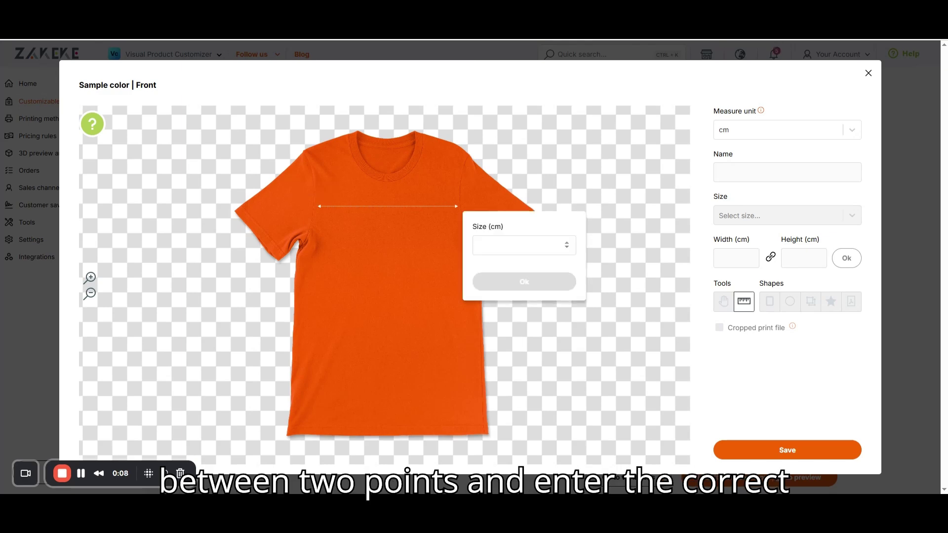
type("3")
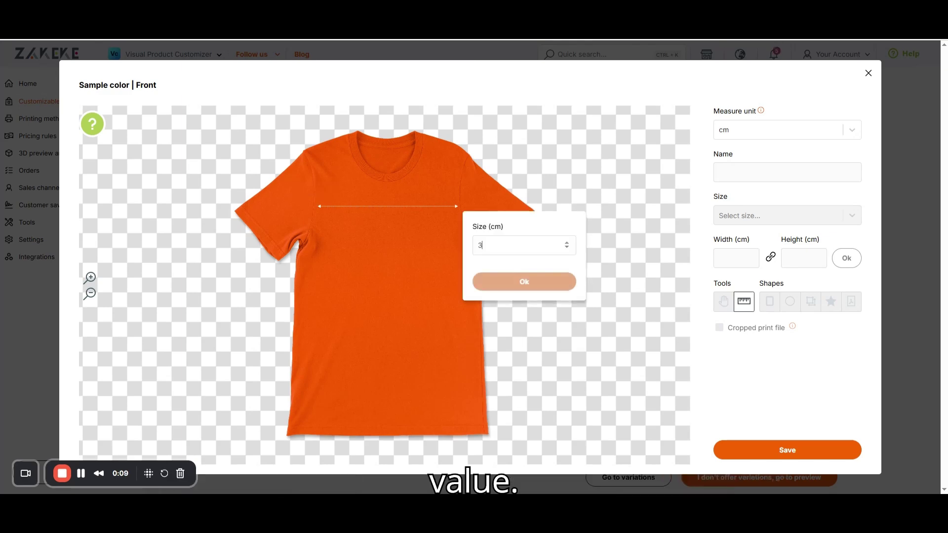
type("0")
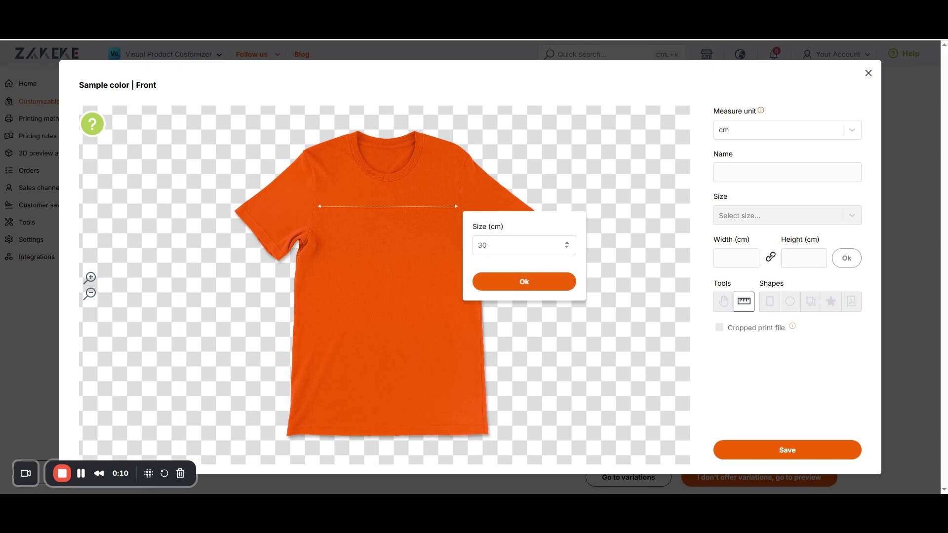
left_click(563, 283)
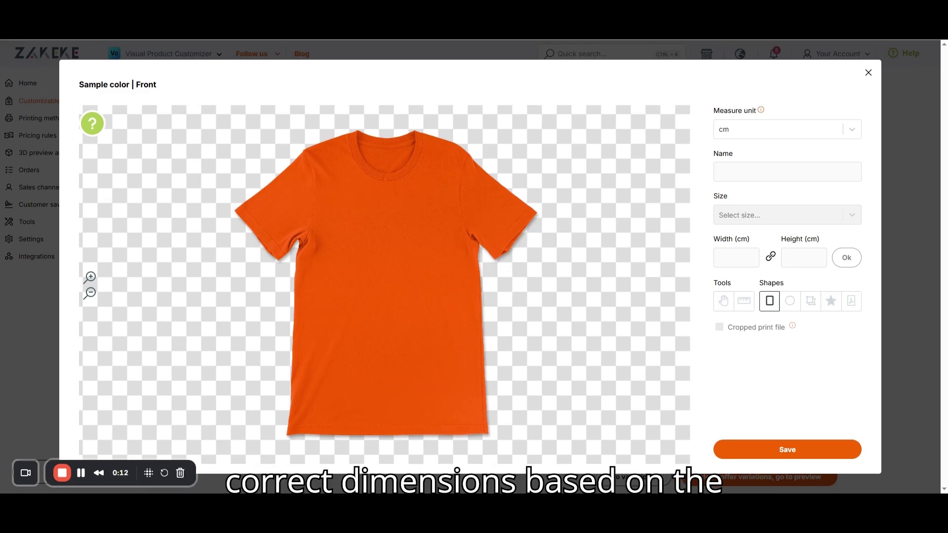
Step: Draw the front print area at 27.6 × 45.8 cm and save it
left_click_drag(418, 324, 451, 402)
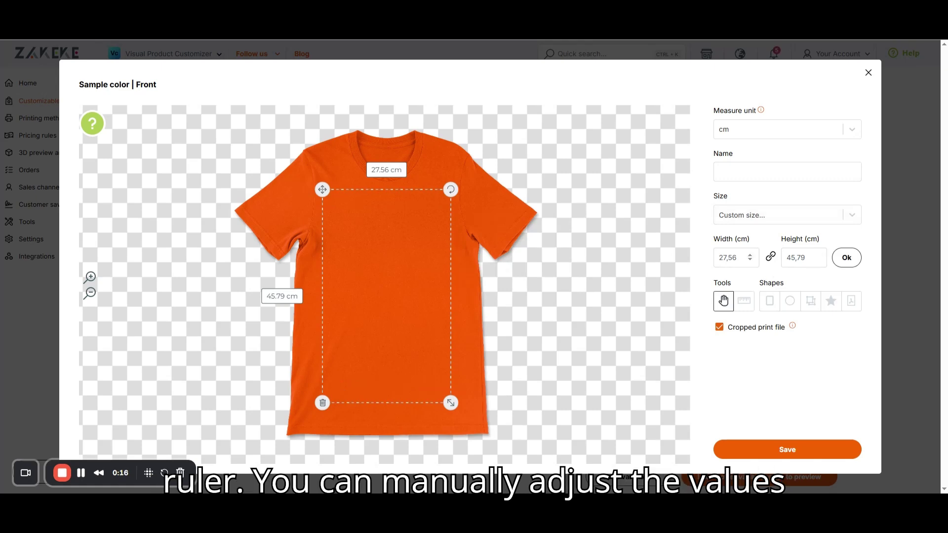
left_click(751, 255)
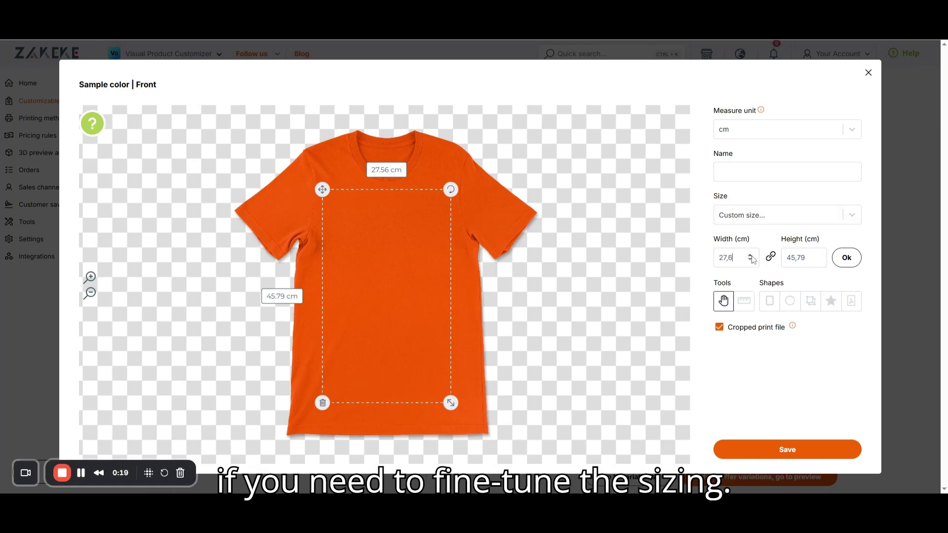
left_click(820, 254)
left_click(847, 256)
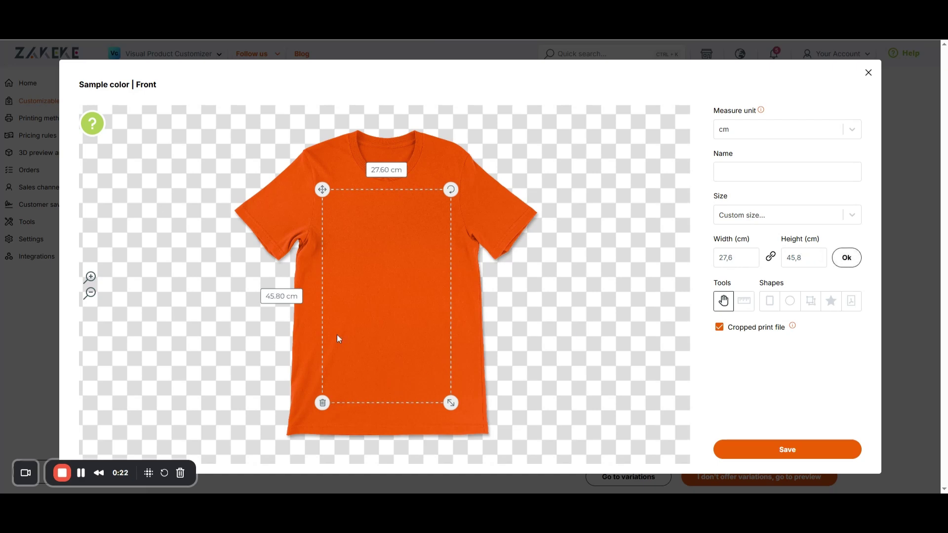
left_click(787, 449)
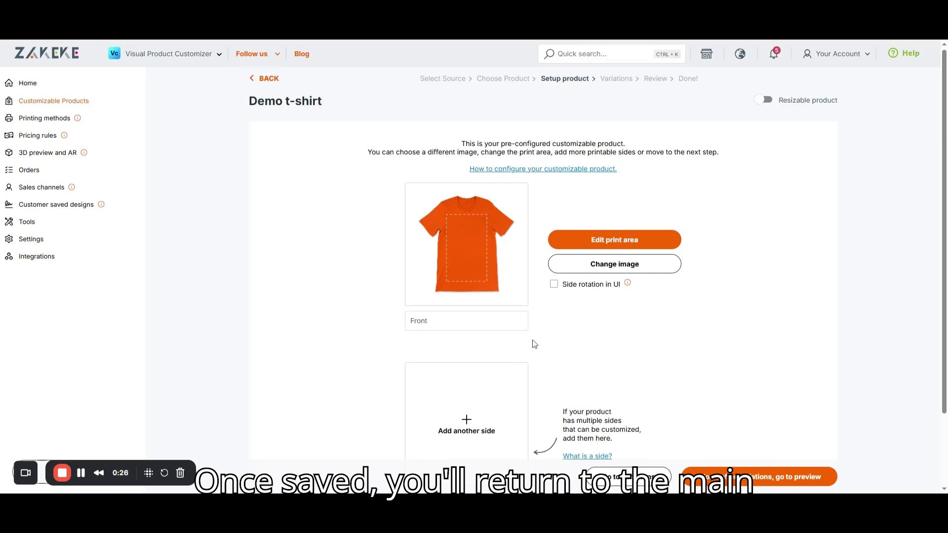
scroll(533, 345, "down", 2)
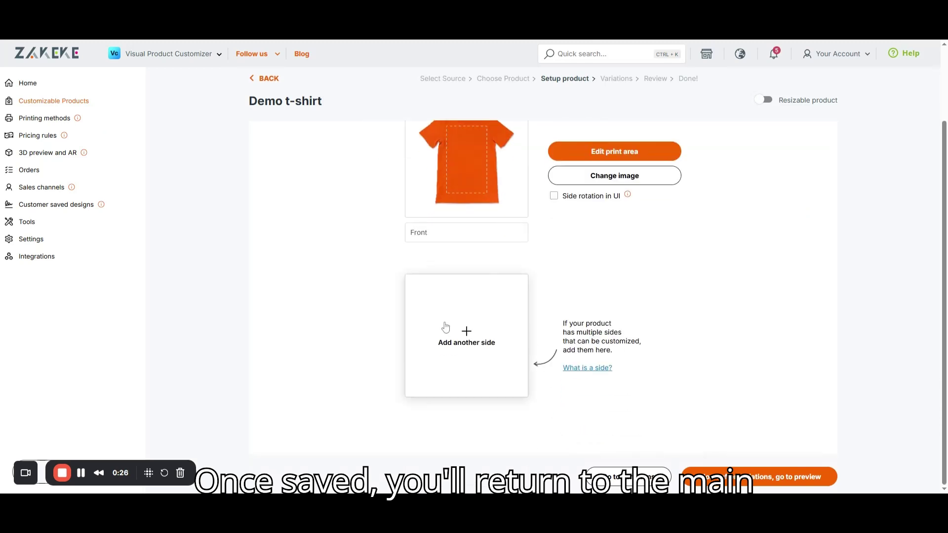
Step: Add a new side named 'Back' and start uploading its image
left_click(468, 335)
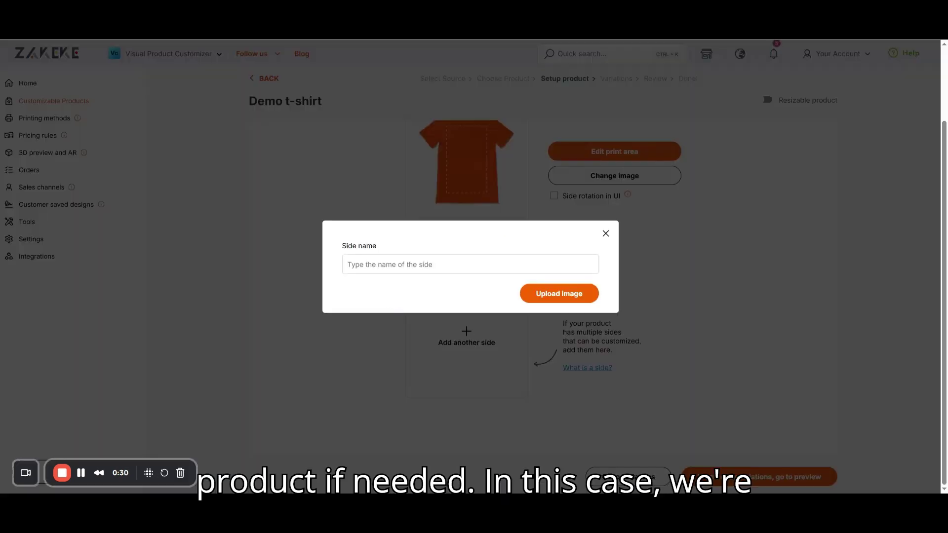
type("Back")
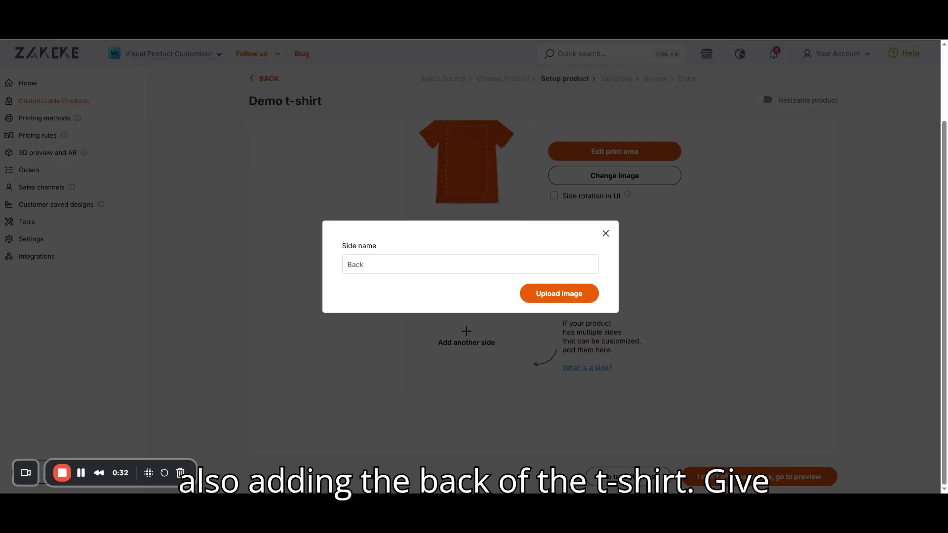
left_click(559, 293)
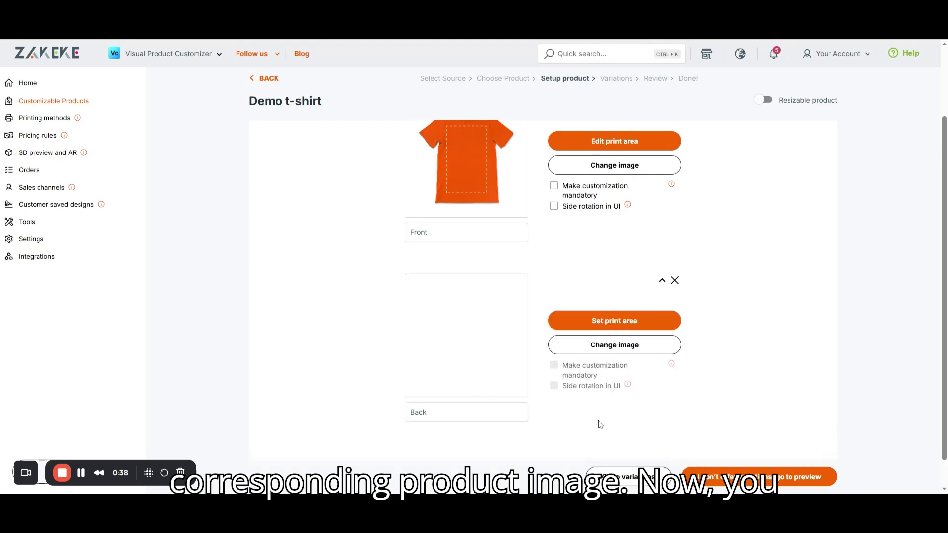
Step: Calibrate the Back side's print area editor with a 35 cm shoulder measurement
left_click(614, 321)
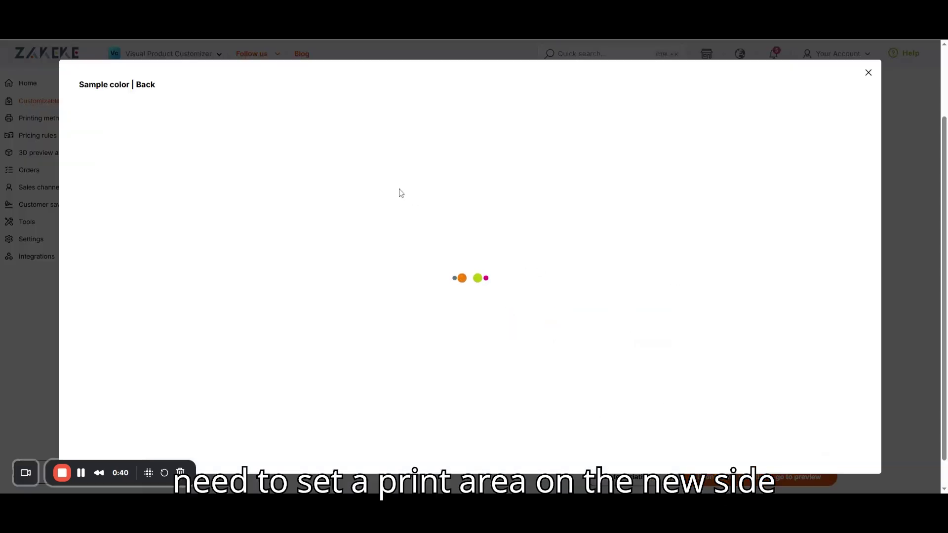
left_click_drag(320, 186, 442, 186)
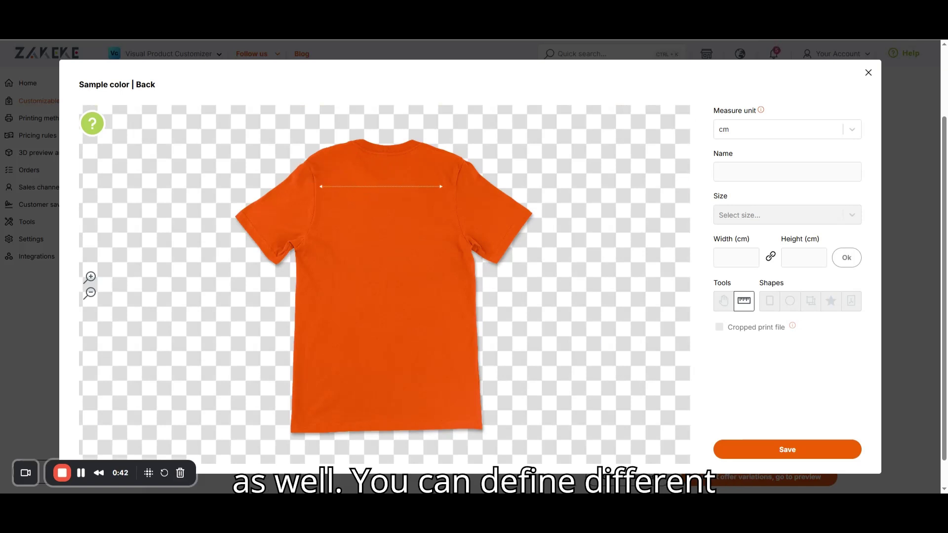
type("3")
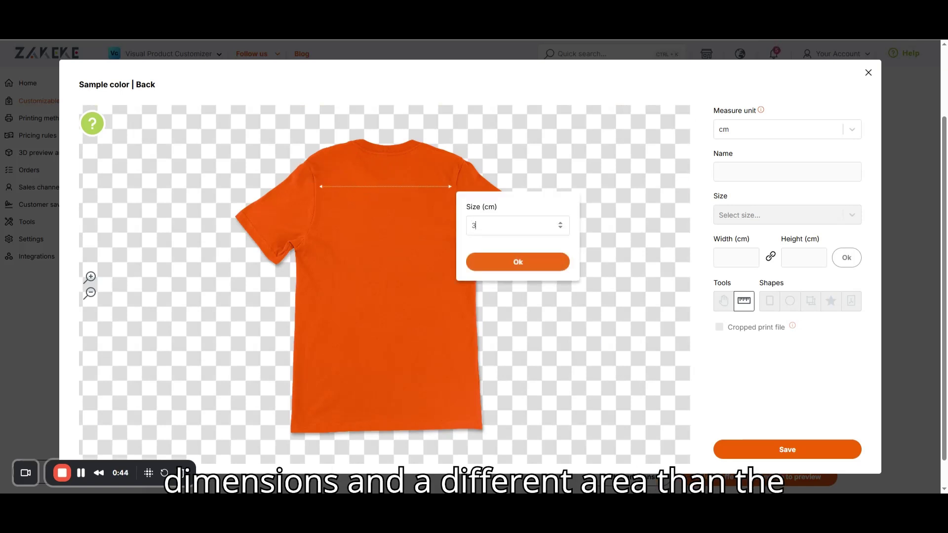
type("0")
key("BackSpace")
type("5")
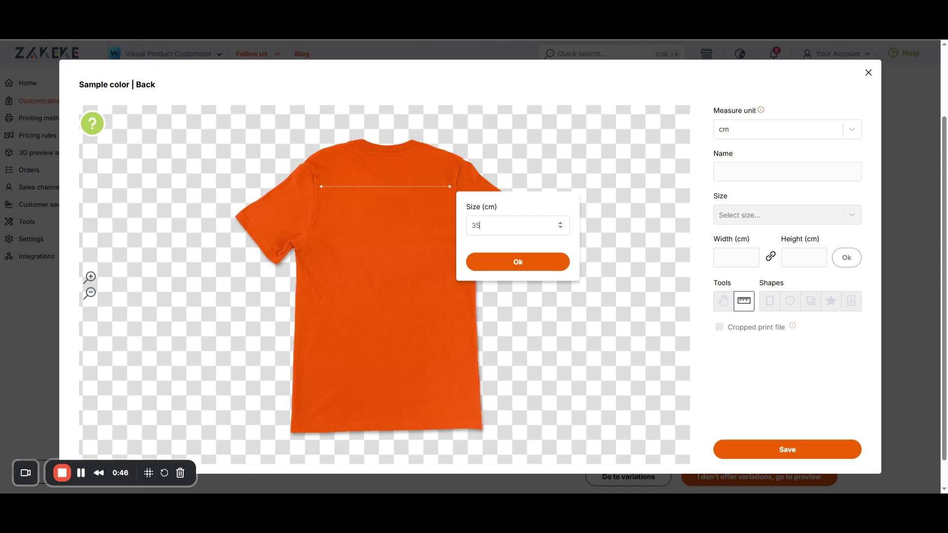
left_click(482, 263)
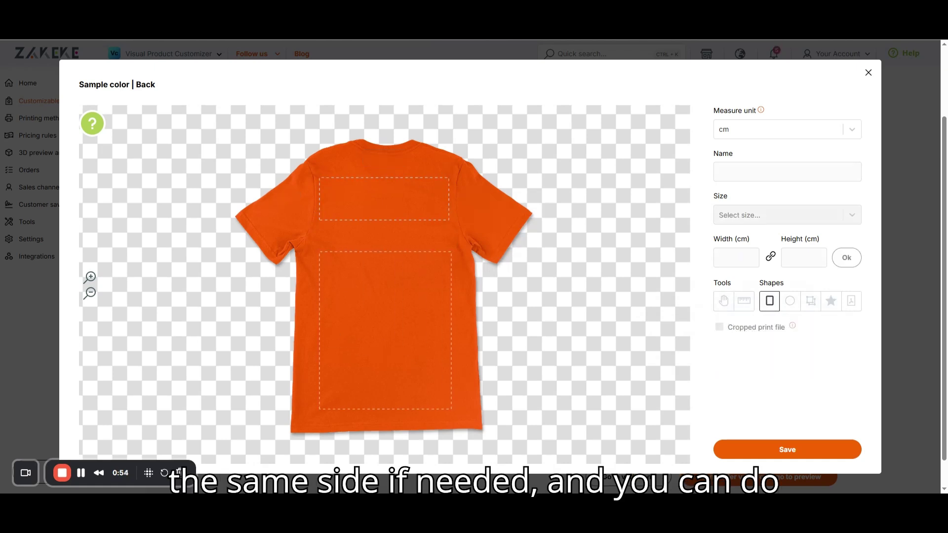
Step: Resize the lower back print area to 34.9 × 42 cm and save
left_click(385, 330)
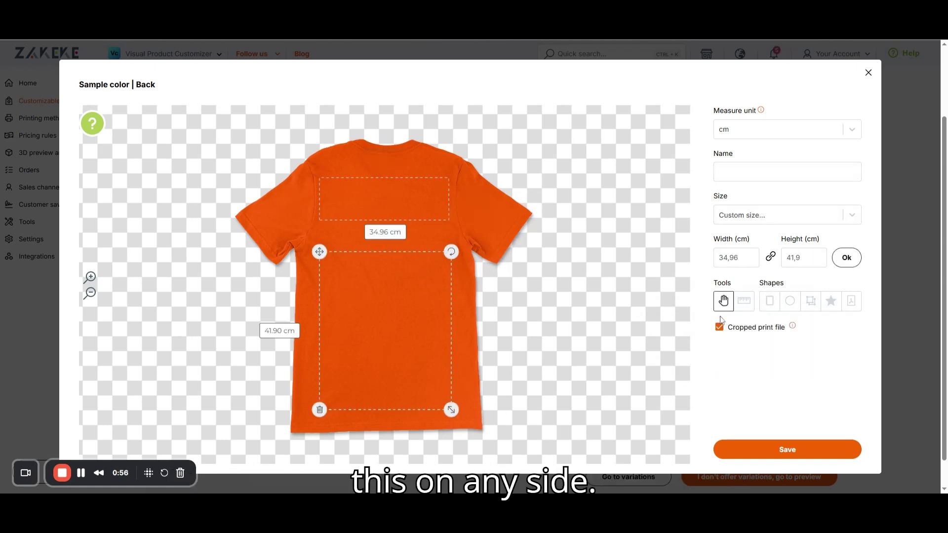
left_click(750, 262)
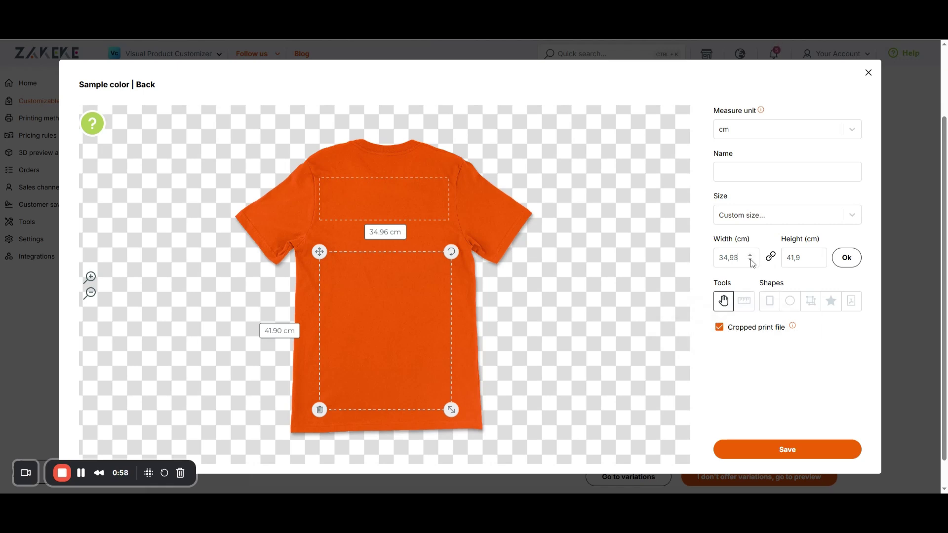
left_click(819, 255)
left_click(818, 256)
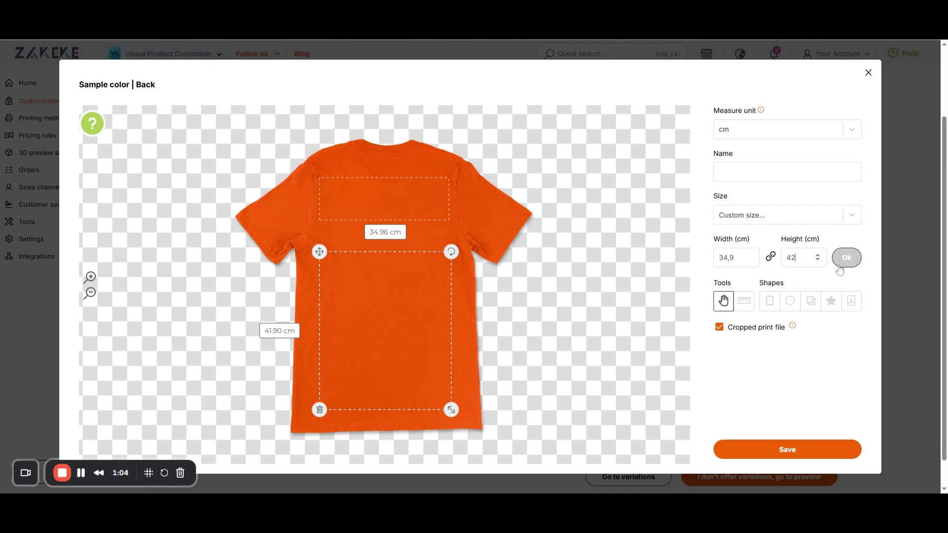
left_click(847, 257)
left_click(786, 449)
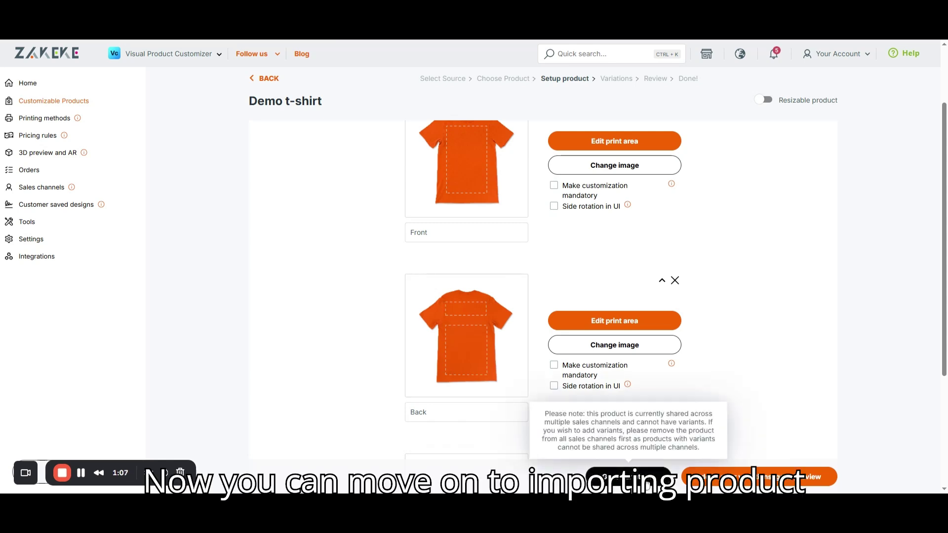
Step: Import all three colors and sizes S, L and M as Demo t-shirt variations
left_click(629, 477)
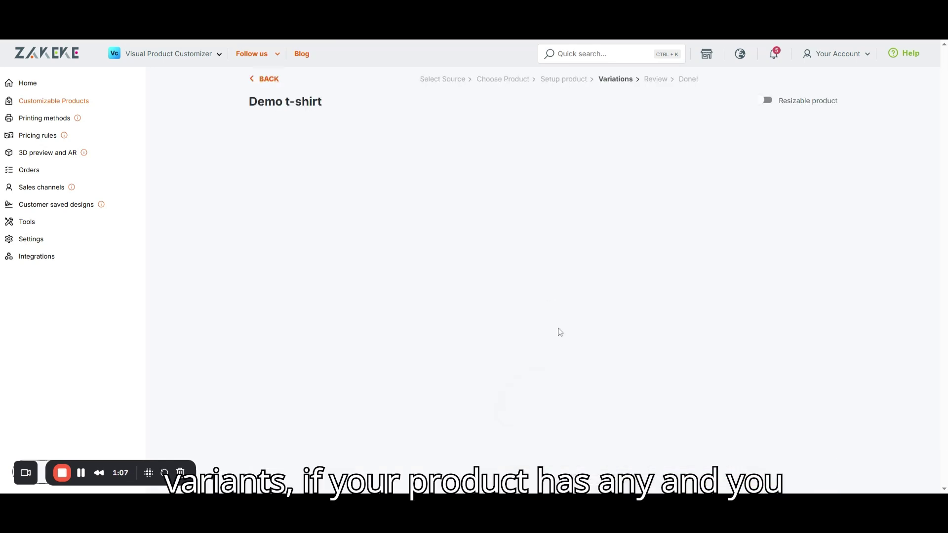
left_click(542, 157)
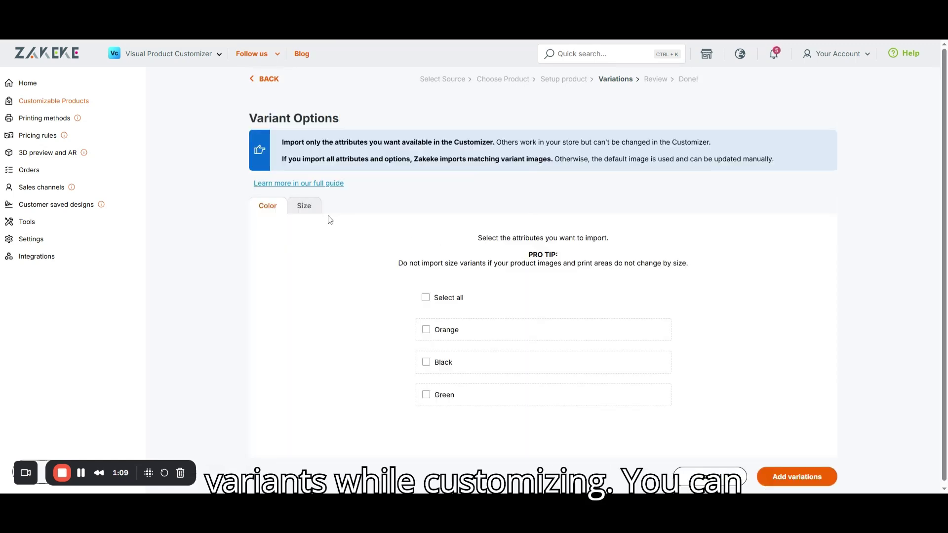
left_click(426, 298)
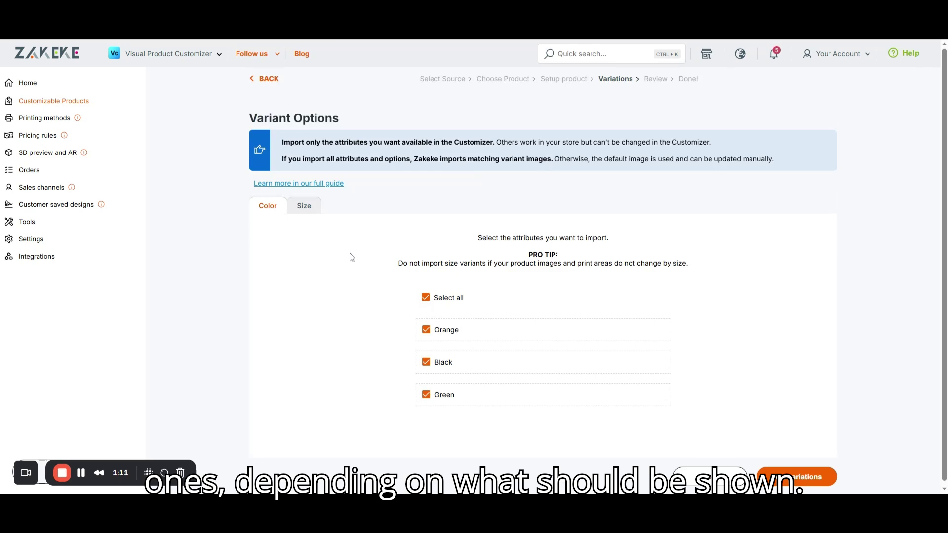
left_click(303, 210)
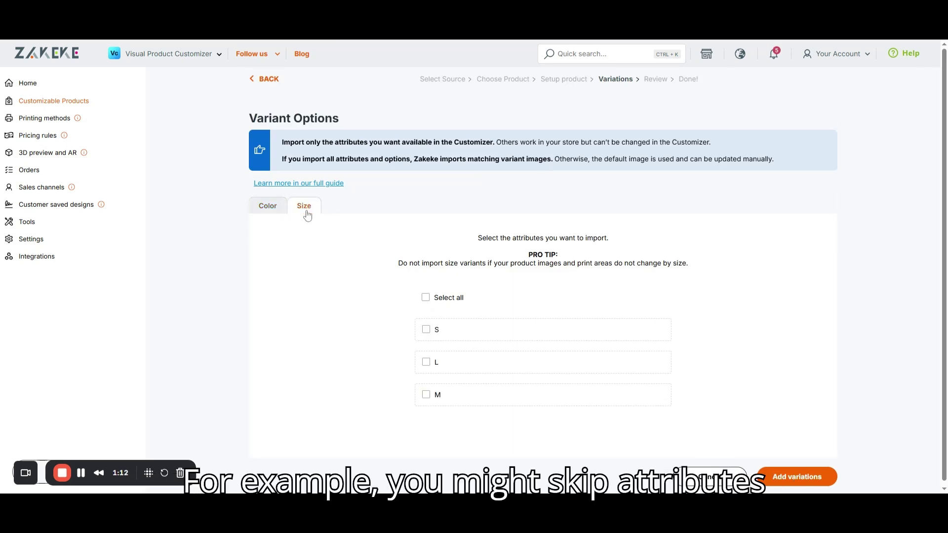
left_click(425, 297)
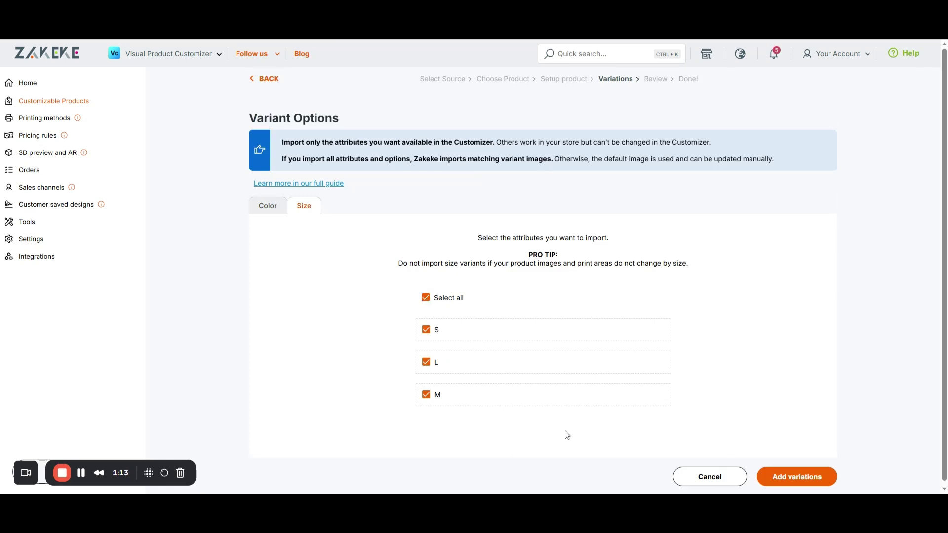
left_click(776, 478)
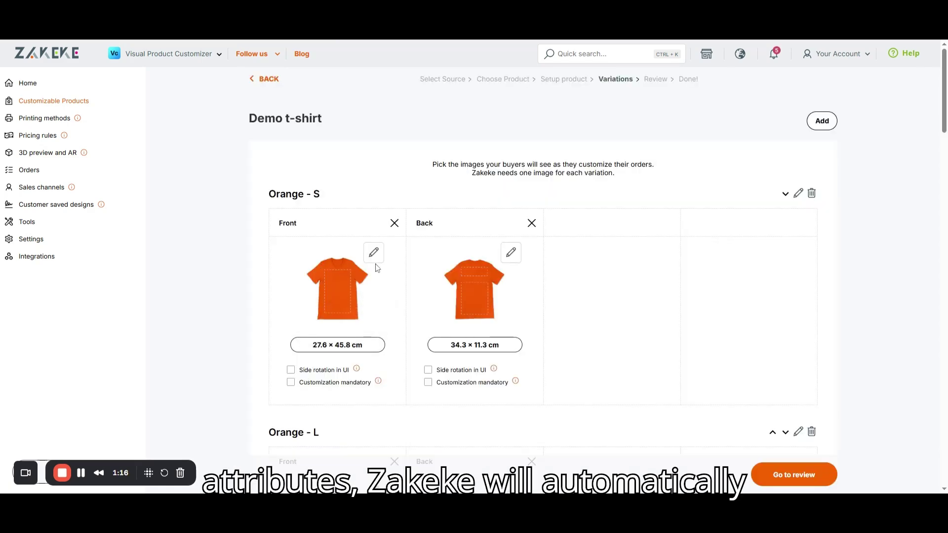
scroll(375, 267, "down", 5)
scroll(376, 267, "down", 5)
scroll(376, 266, "down", 3)
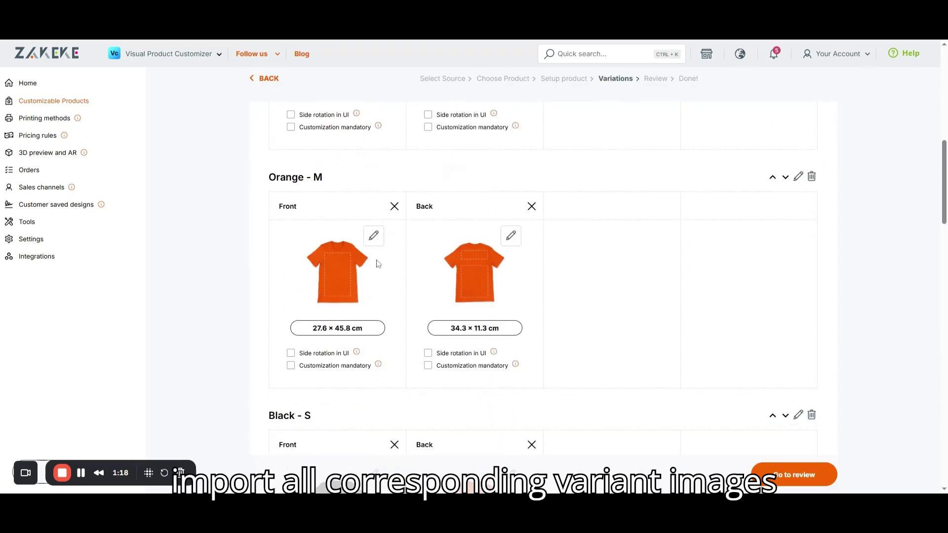
scroll(377, 264, "down", 4)
scroll(365, 223, "down", 4)
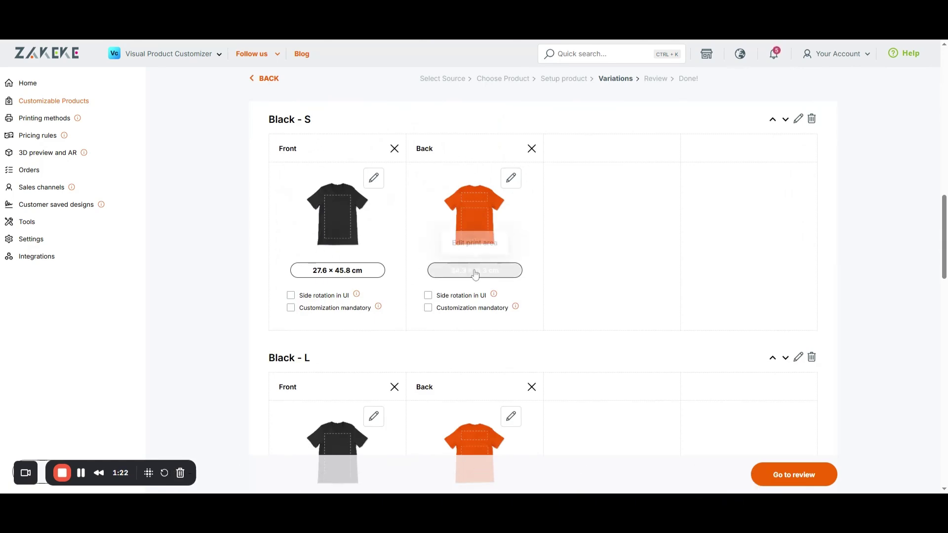
scroll(489, 269, "down", 4)
scroll(488, 269, "down", 4)
scroll(487, 320, "up", 4)
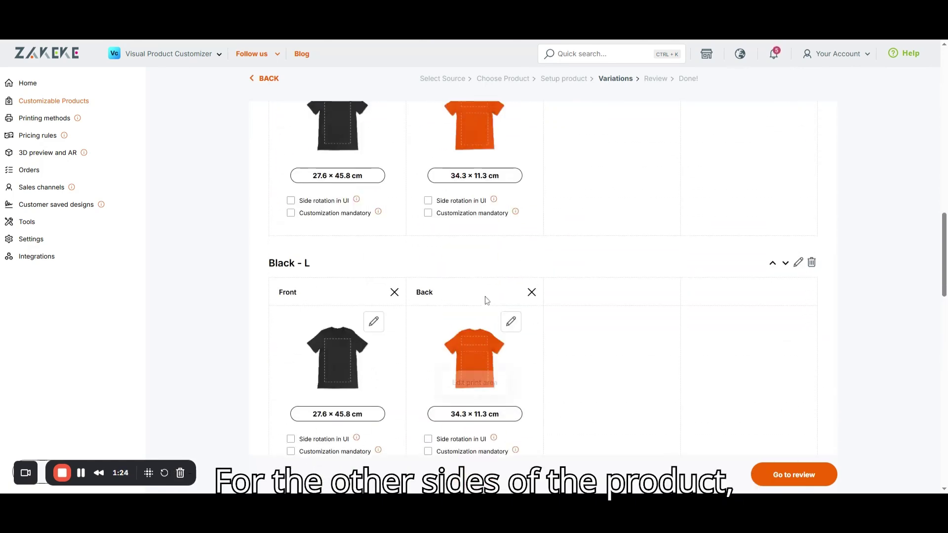
scroll(486, 296, "up", 4)
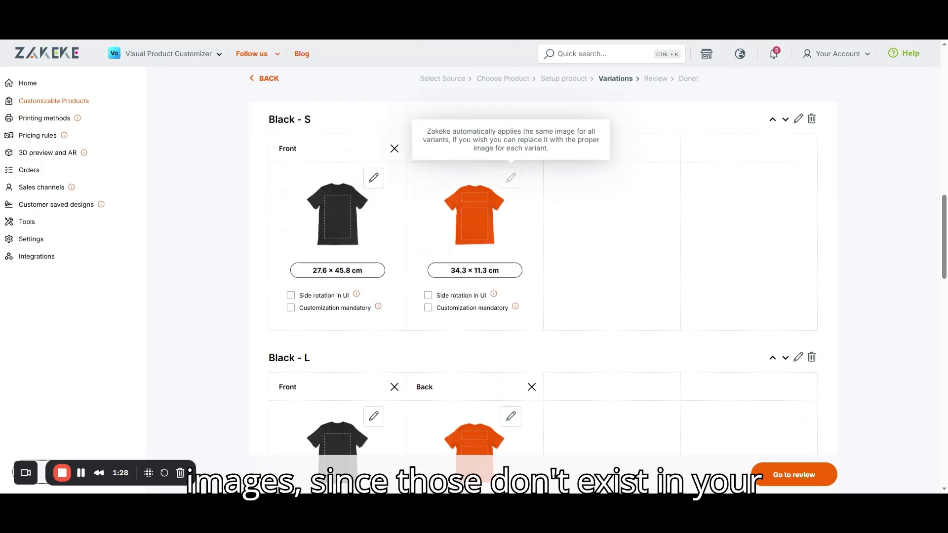
Step: Apply the updated back image to all Black variants
left_click(510, 178)
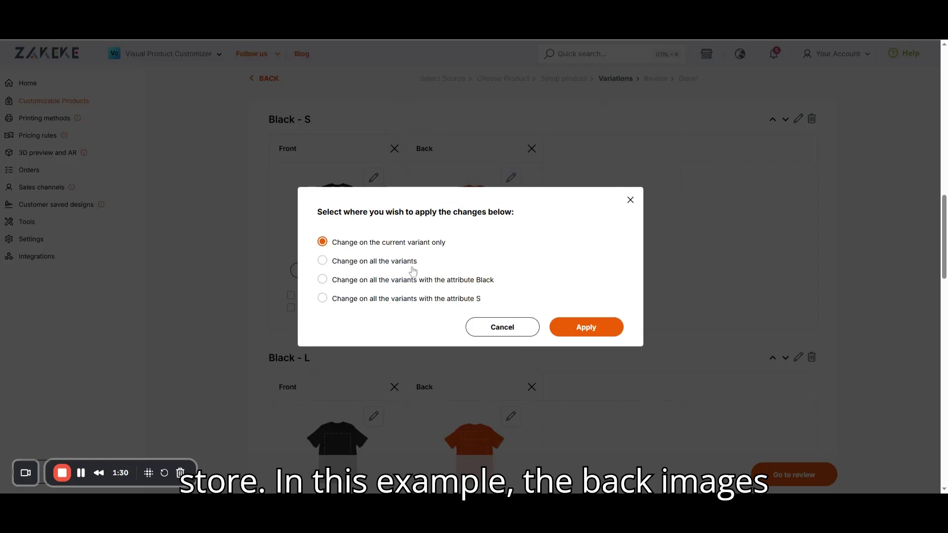
left_click(415, 288)
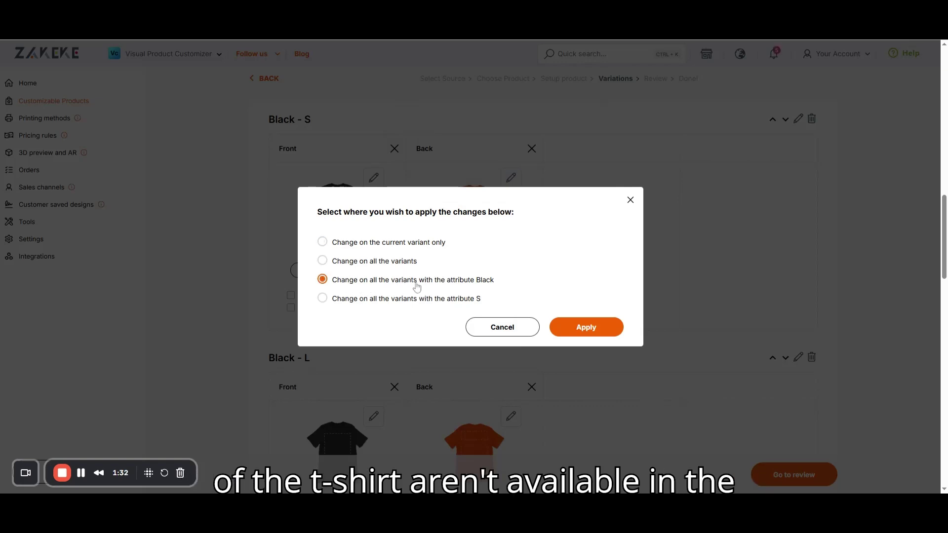
left_click(586, 327)
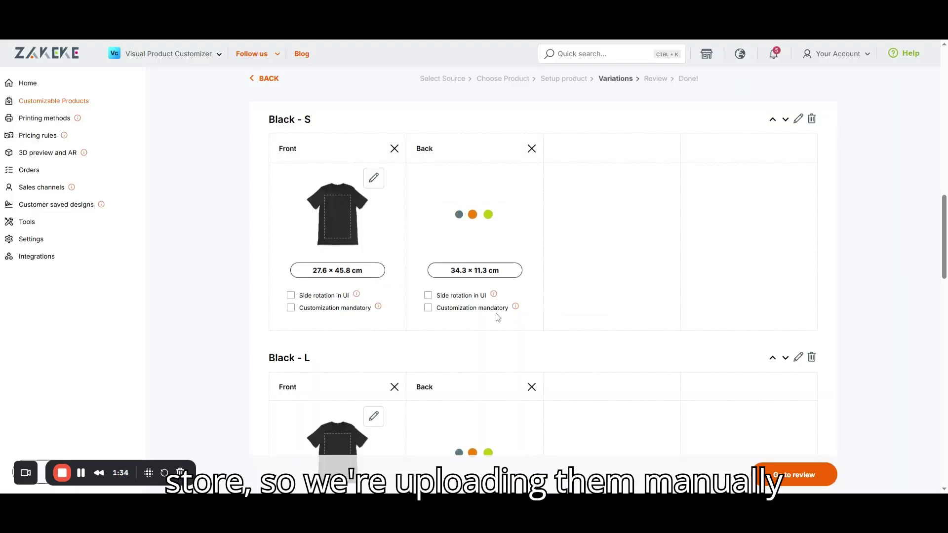
scroll(484, 316, "down", 3)
scroll(485, 317, "down", 2)
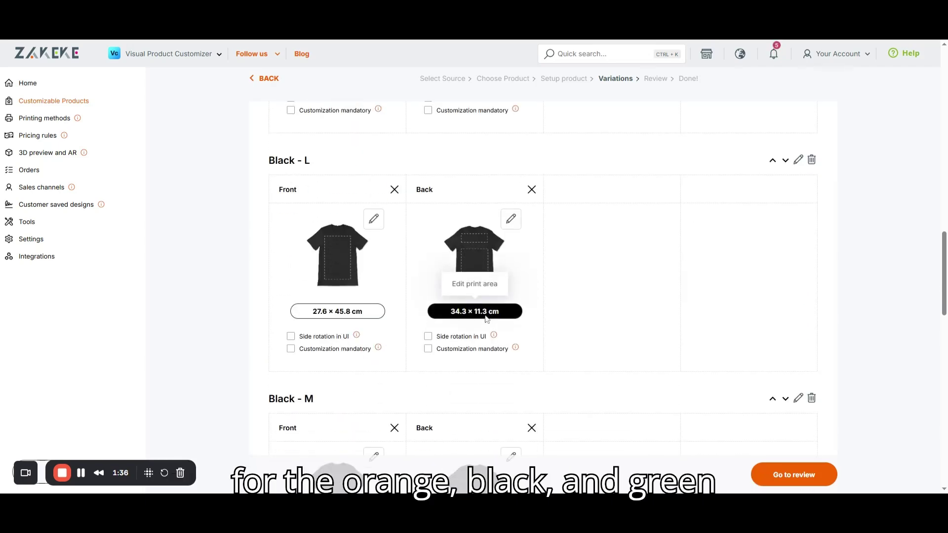
scroll(486, 316, "down", 3)
scroll(486, 317, "down", 3)
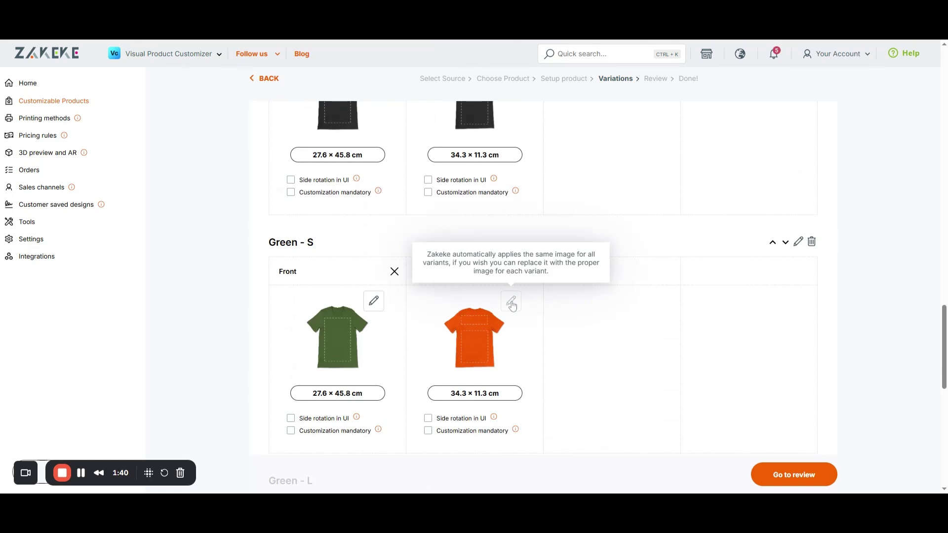
Step: Apply the updated back image to all Green variants and proceed to review
left_click(511, 301)
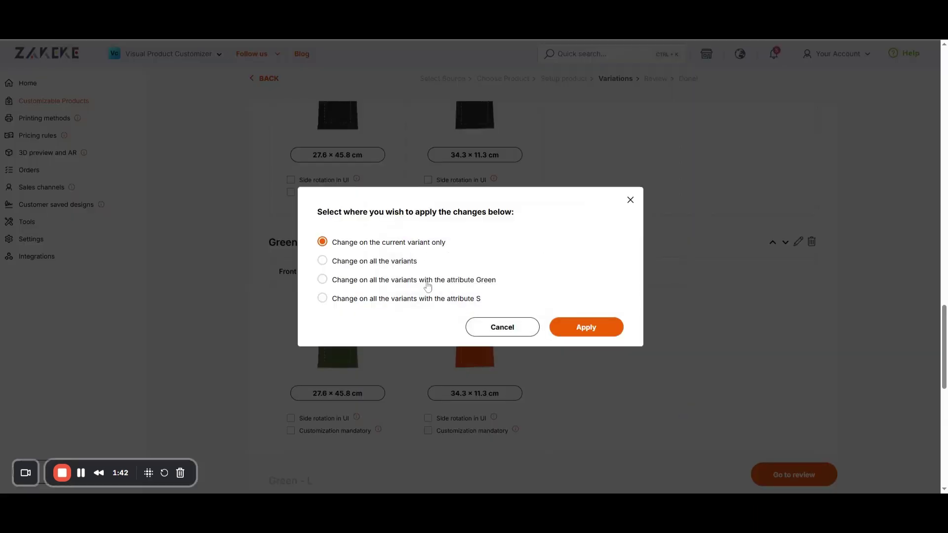
left_click(428, 281)
left_click(586, 328)
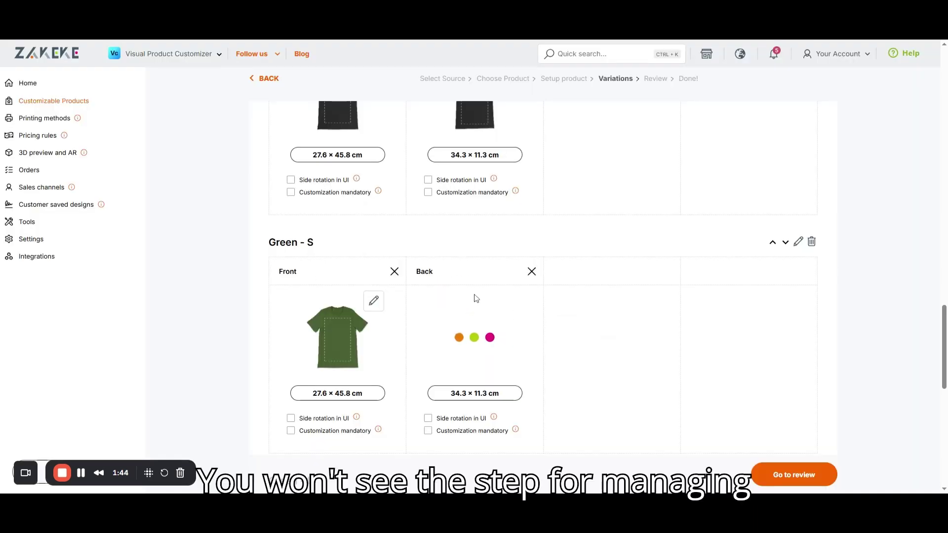
scroll(476, 302, "down", 3)
scroll(476, 302, "down", 3)
scroll(476, 301, "up", 3)
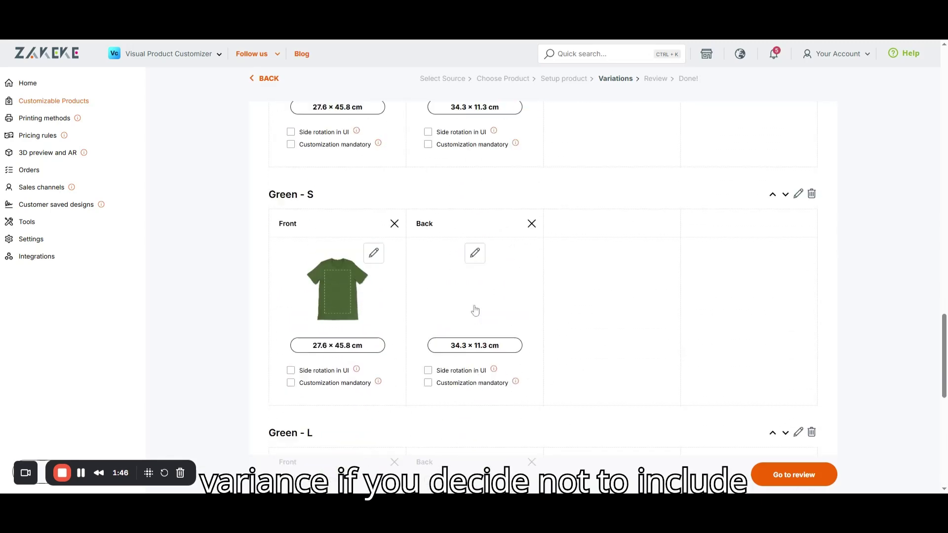
scroll(476, 302, "up", 4)
scroll(474, 303, "up", 3)
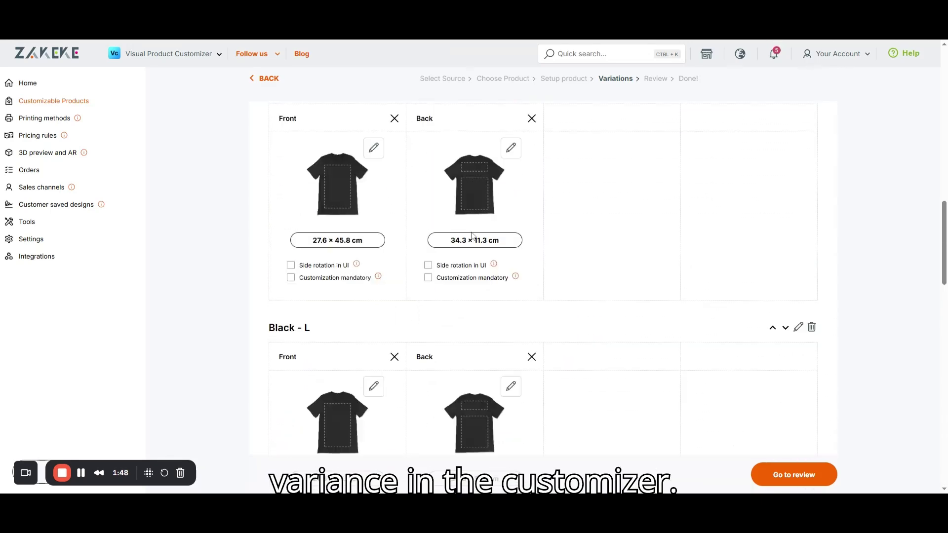
scroll(482, 349, "up", 4)
scroll(472, 236, "up", 4)
scroll(473, 236, "up", 4)
scroll(472, 235, "up", 4)
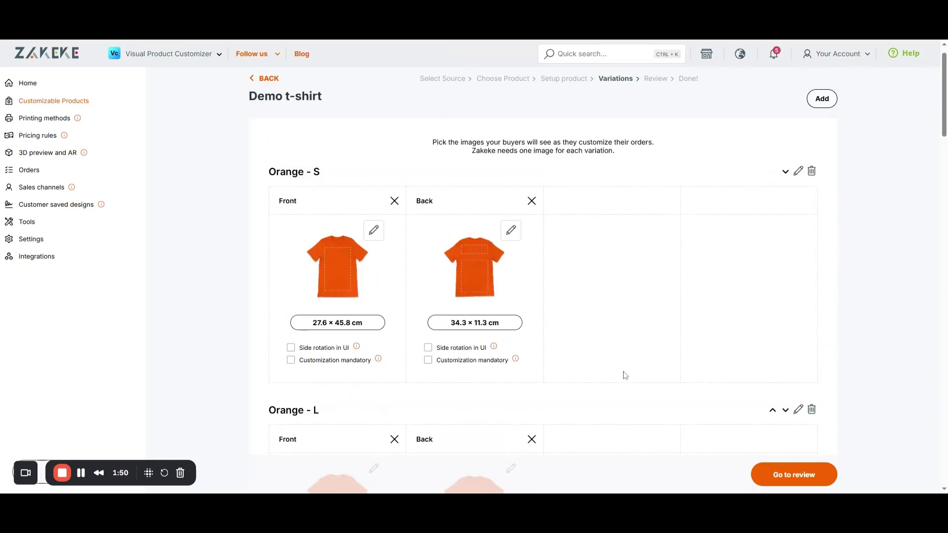
left_click(799, 473)
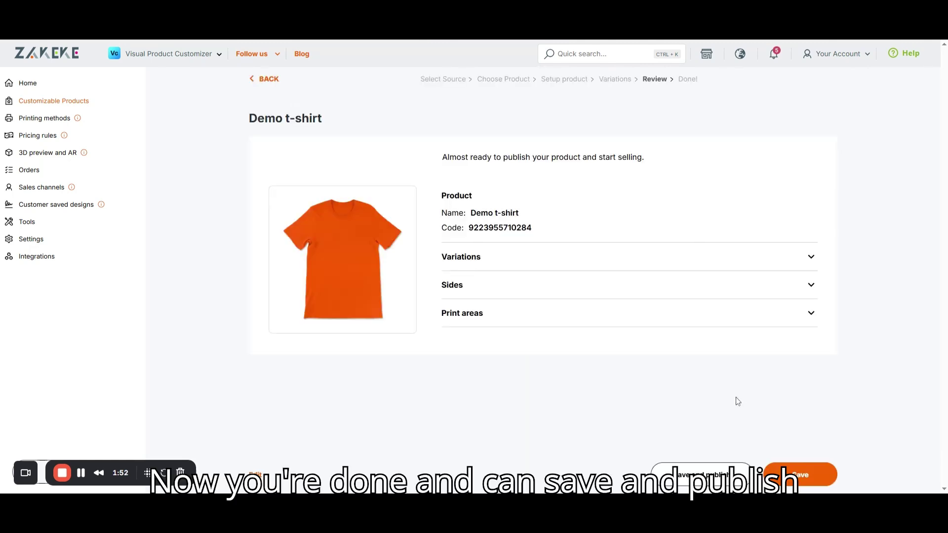
Step: Save and publish the Demo t-shirt from the Review page
left_click(701, 475)
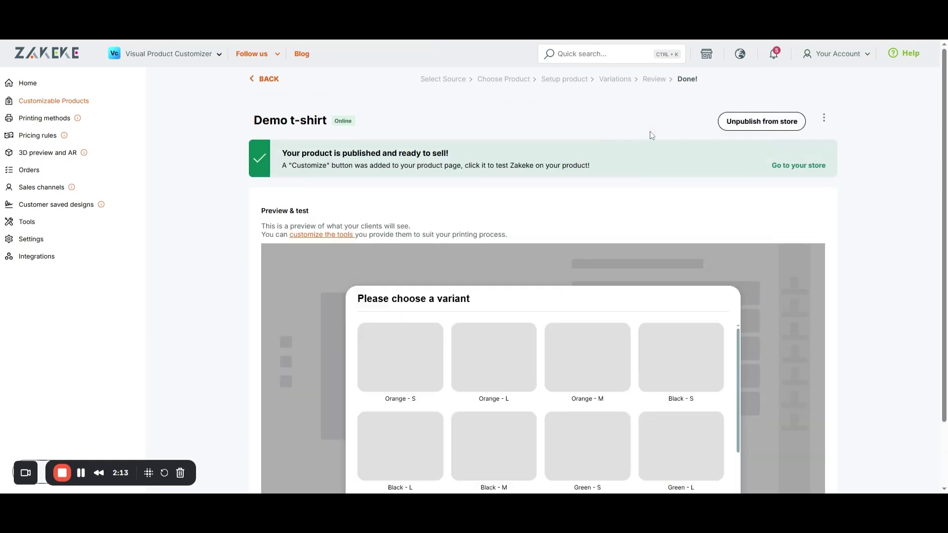
Step: Visit the live store and open the Demo t-shirt product page
left_click(797, 165)
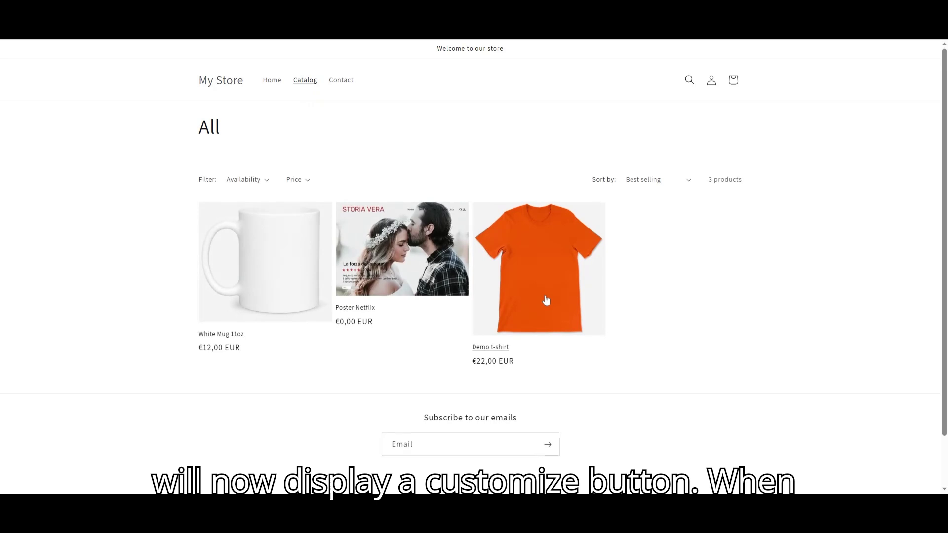
left_click(644, 319)
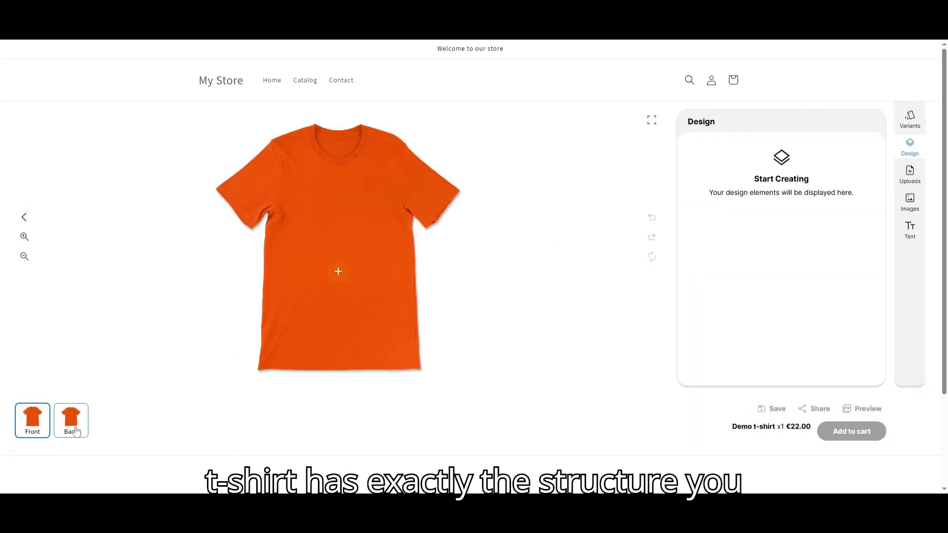
Step: Preview the back and front views, then switch the shirt to the Black variant
left_click(76, 432)
left_click(37, 427)
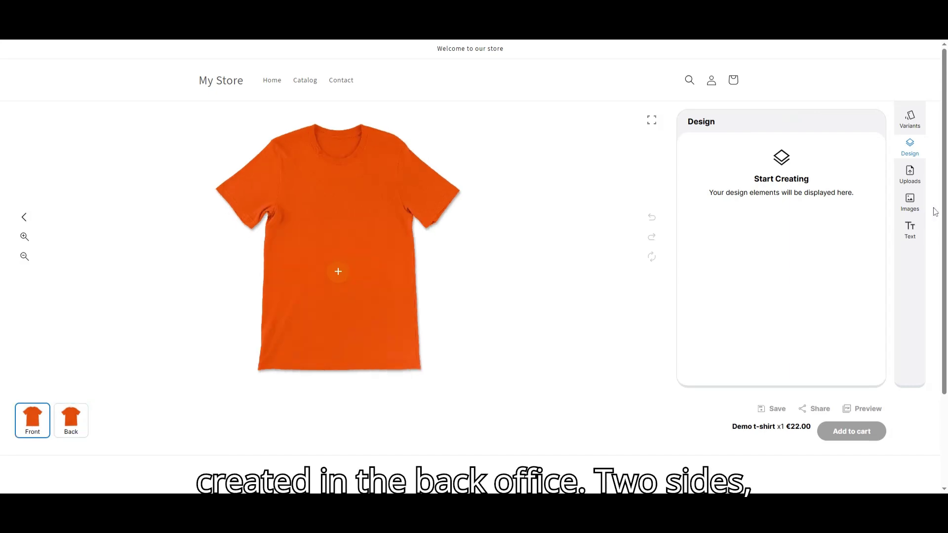
left_click(910, 119)
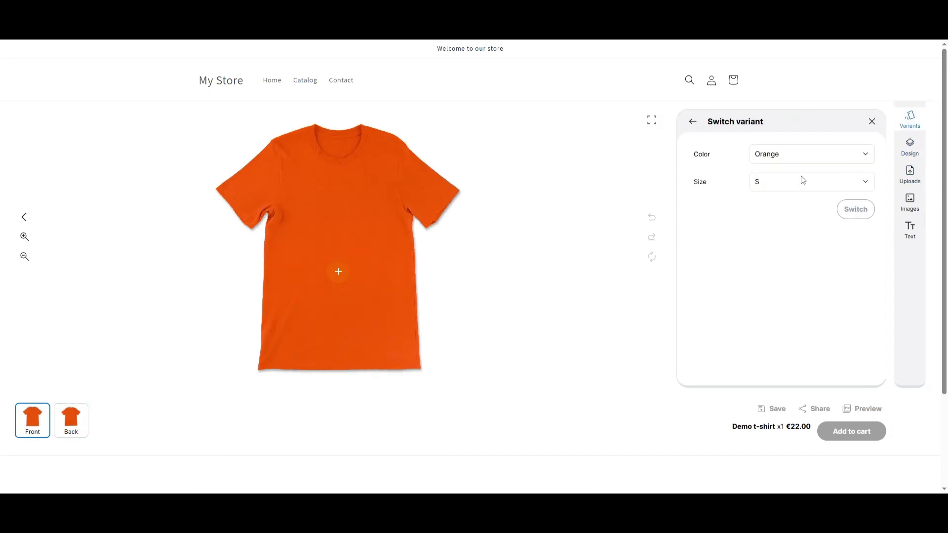
left_click(802, 160)
left_click(784, 193)
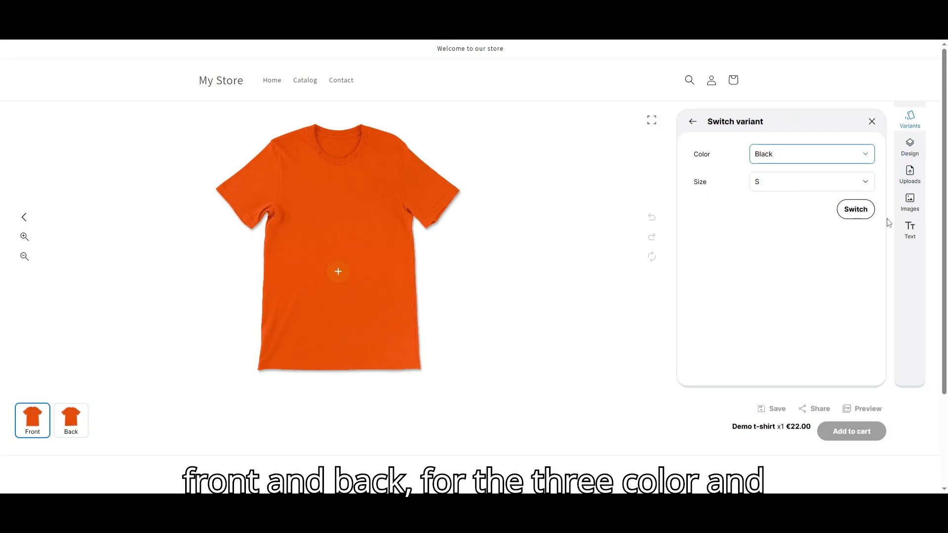
left_click(855, 209)
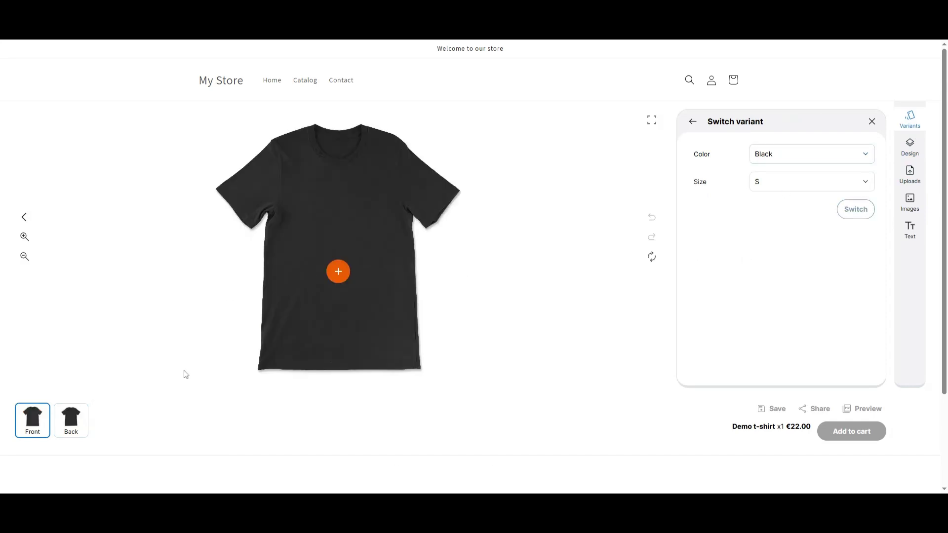
Step: Switch to the Green size L variant and show its back view
left_click(793, 154)
left_click(779, 214)
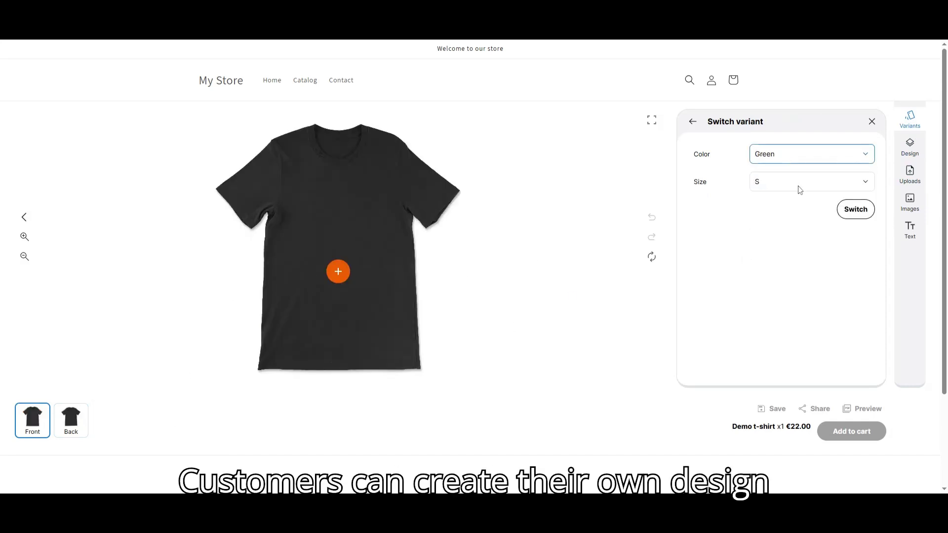
left_click(801, 181)
left_click(790, 222)
left_click(856, 209)
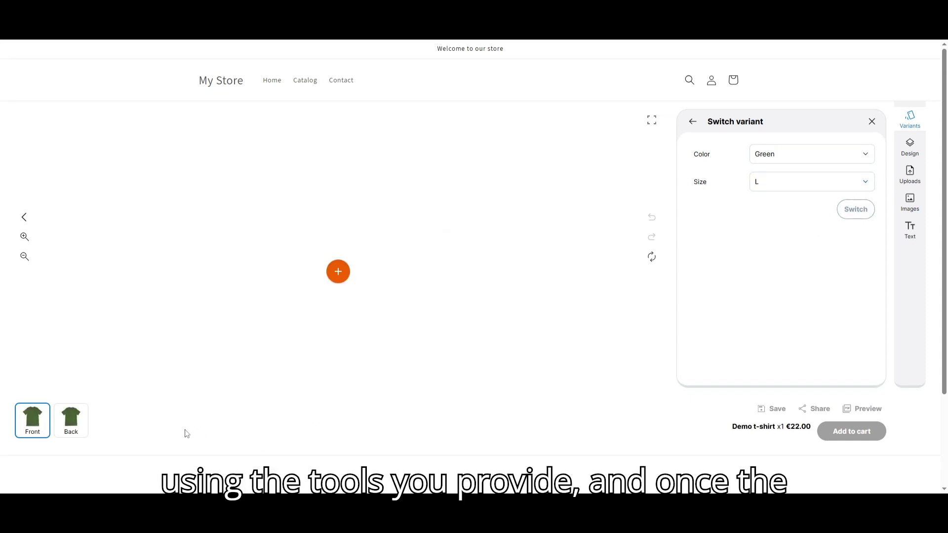
left_click(75, 420)
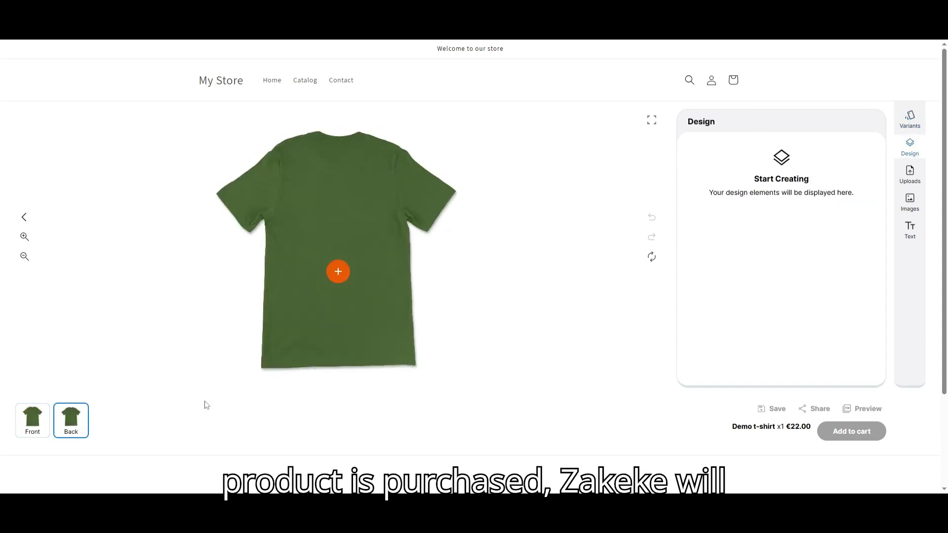